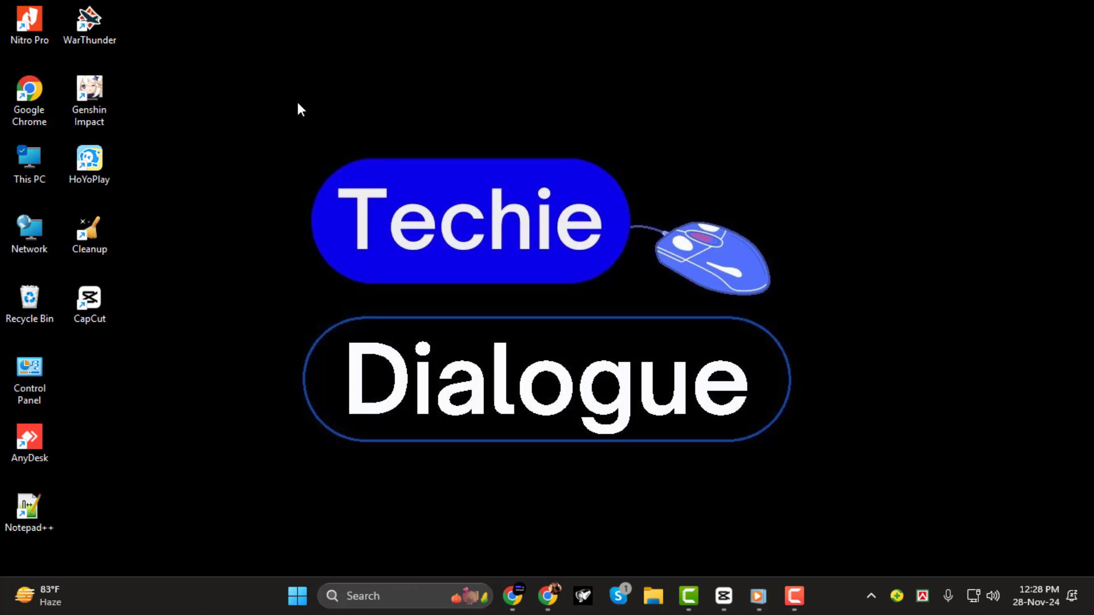
Bring up CapCut, place the stock clip of the man on the phone on the timeline, and select it.
{"action": "left_click", "coordinate": [723, 596]}
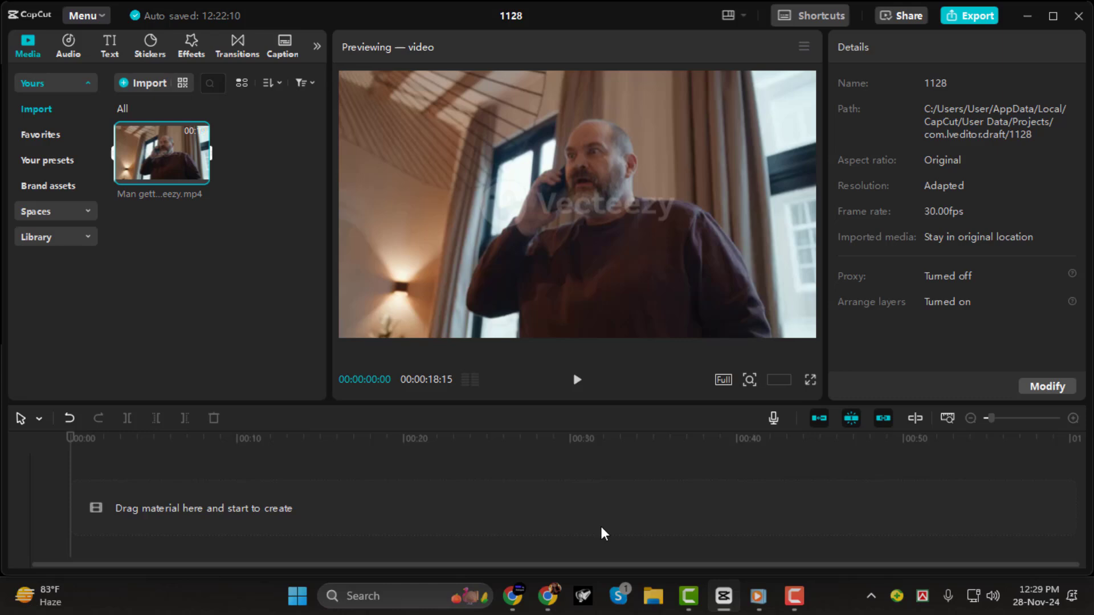
{"action": "left_click_drag", "start_coordinate": [163, 154], "coordinate": [222, 517]}
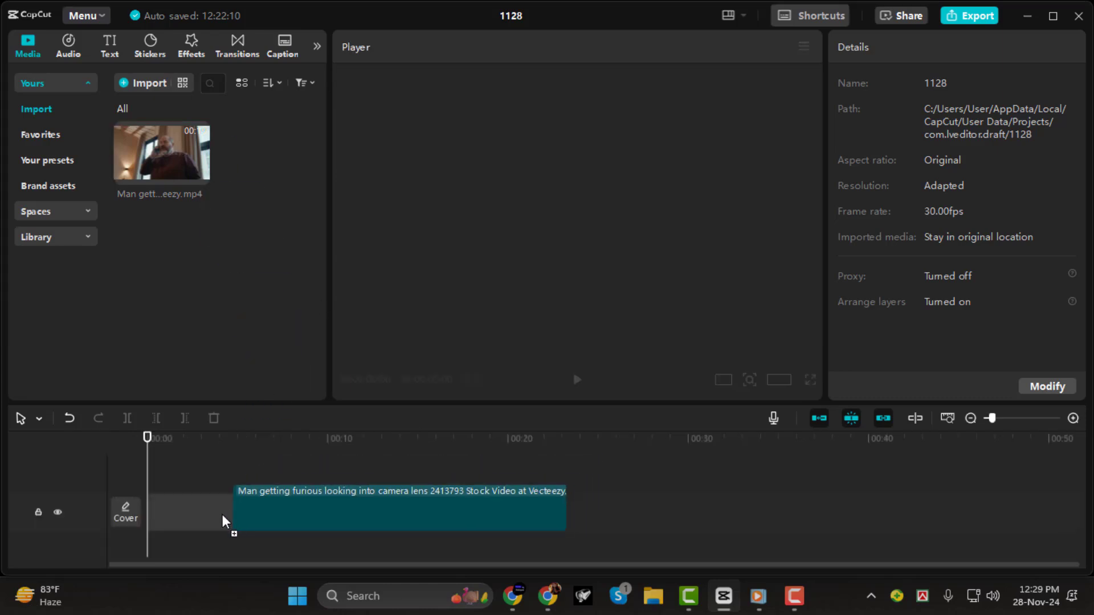
{"action": "left_click", "coordinate": [154, 522]}
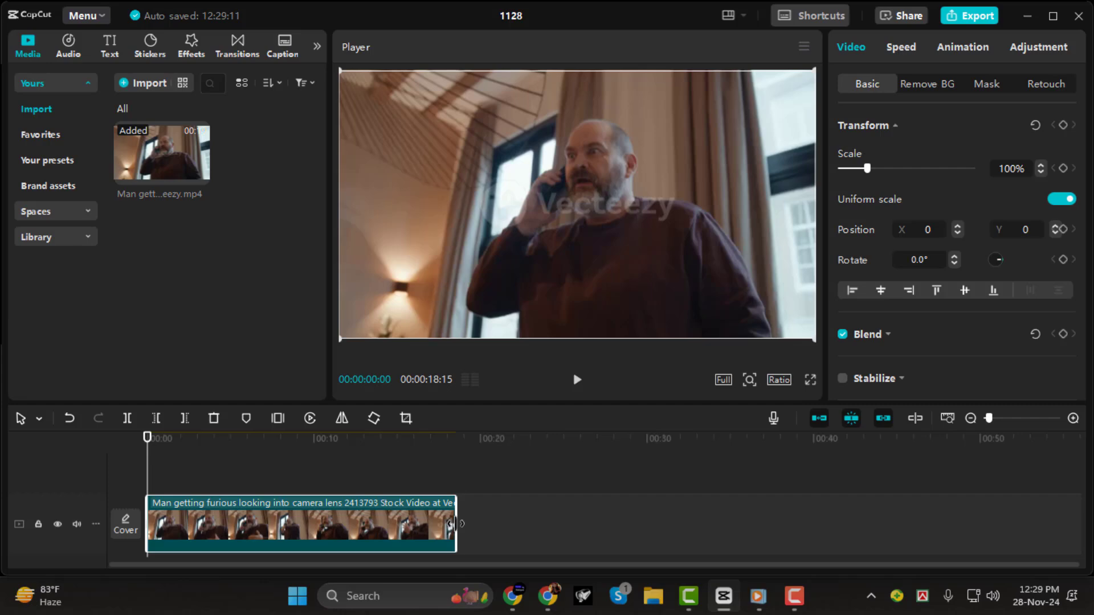
{"action": "left_click_drag", "start_coordinate": [451, 526], "coordinate": [332, 520]}
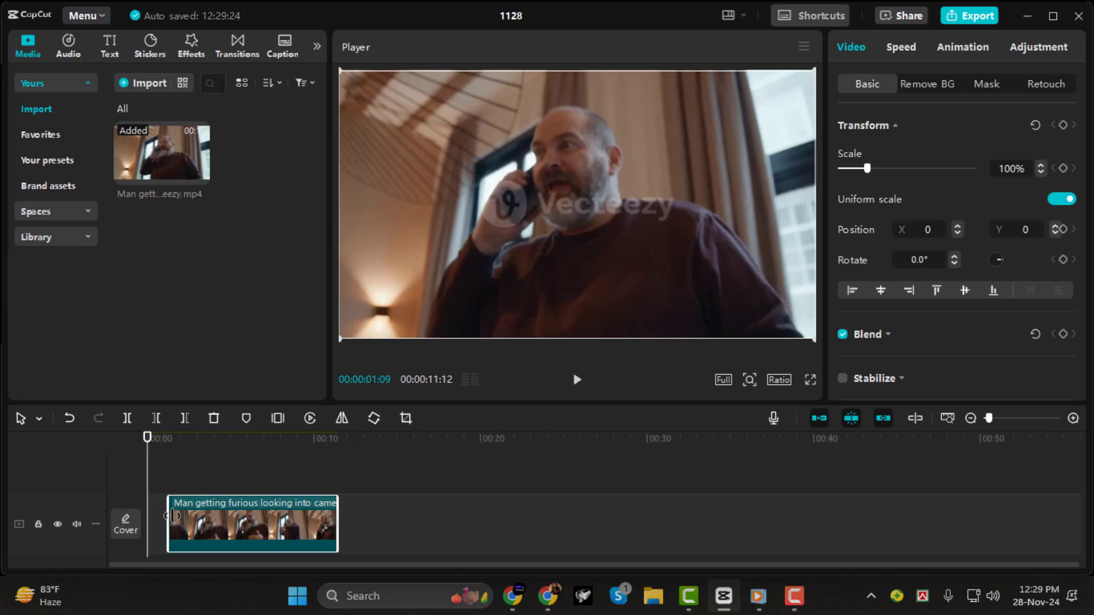
{"action": "left_click_drag", "start_coordinate": [150, 520], "coordinate": [282, 517]}
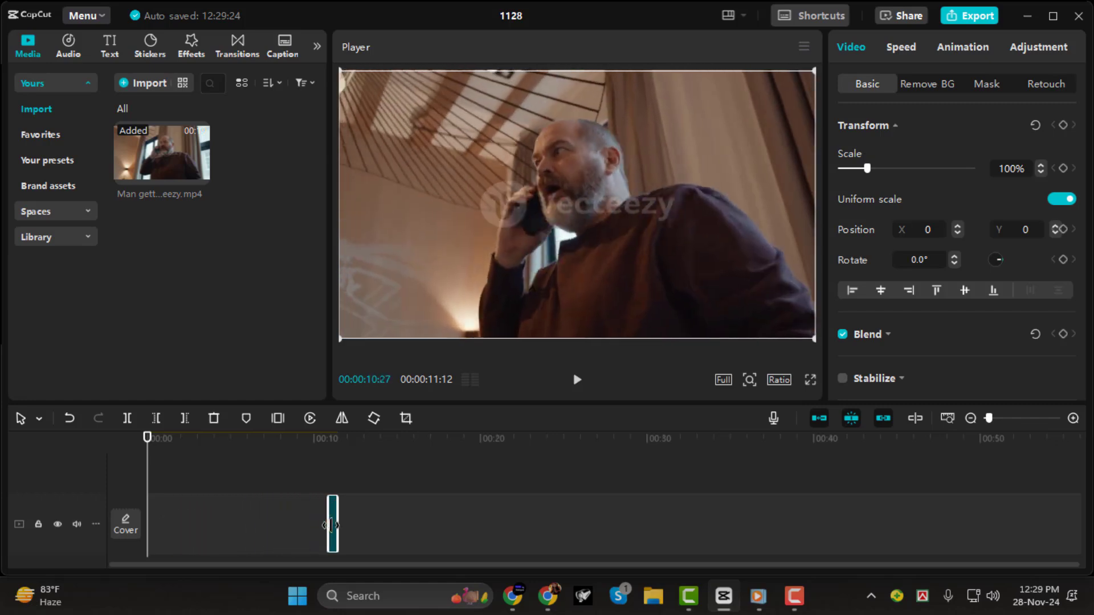
{"action": "left_click_drag", "start_coordinate": [282, 518], "coordinate": [137, 520]}
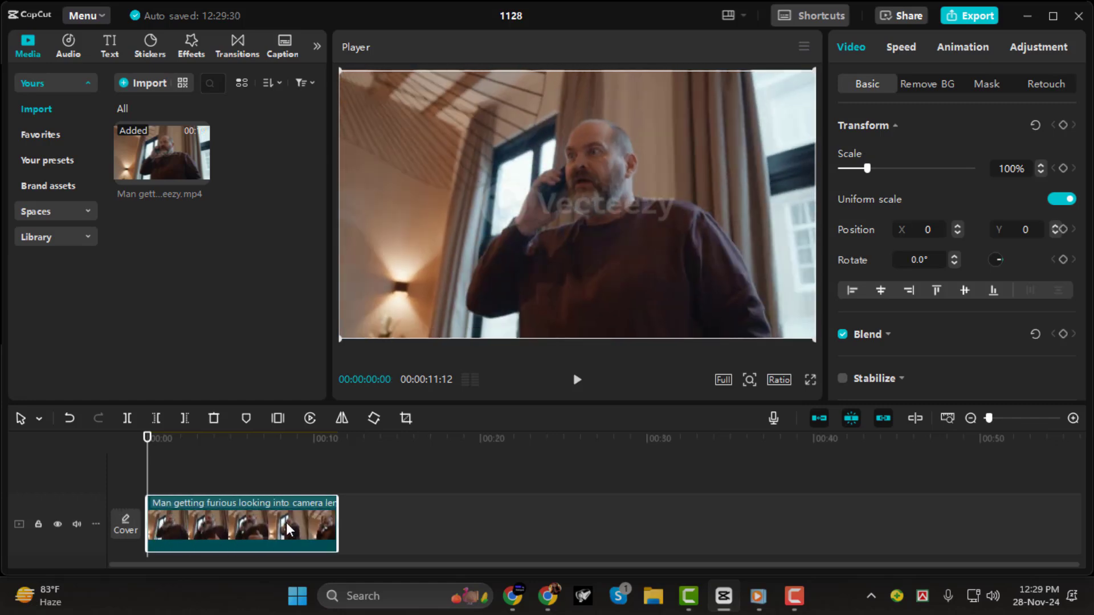
{"action": "left_click_drag", "start_coordinate": [337, 524], "coordinate": [456, 530]}
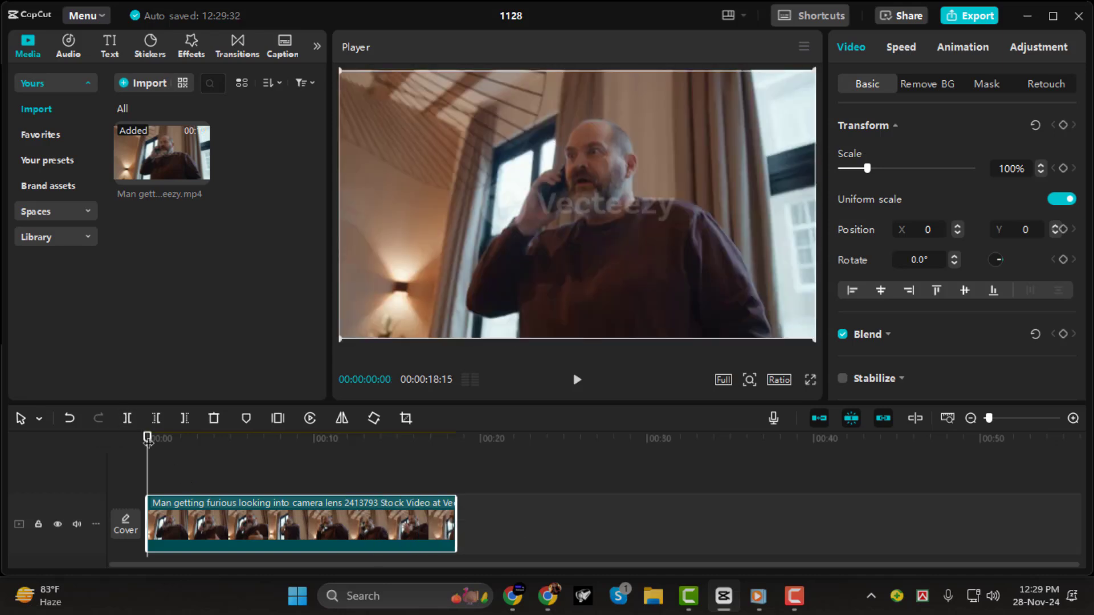
Split the clip at about 3 and 7 seconds and delete the section between.
{"action": "left_click_drag", "start_coordinate": [147, 438], "coordinate": [209, 437]}
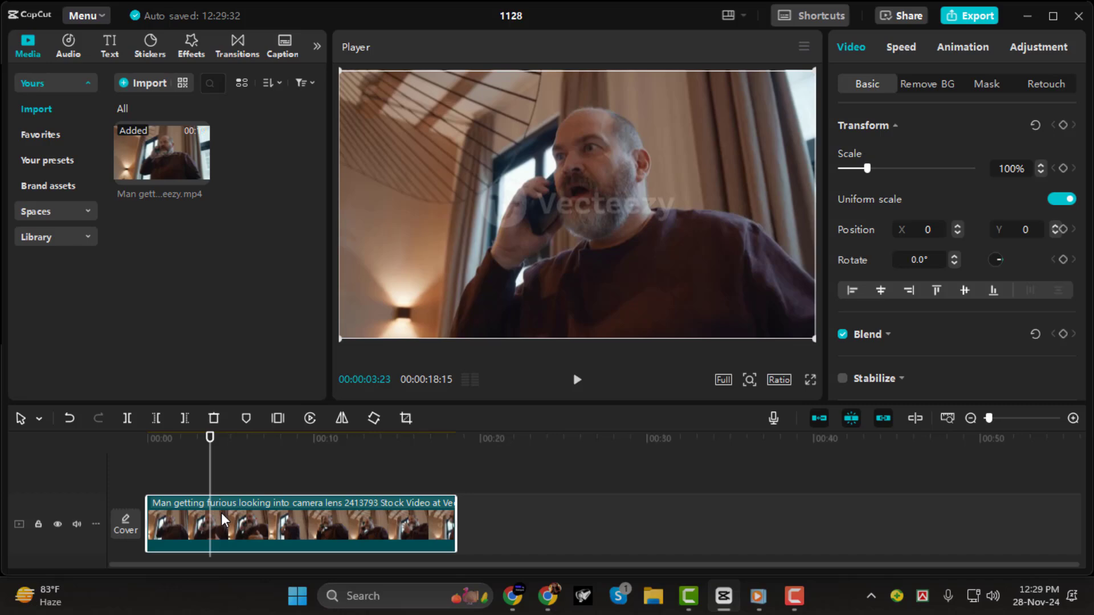
{"action": "left_click", "coordinate": [128, 419]}
{"action": "left_click_drag", "start_coordinate": [209, 440], "coordinate": [267, 439]}
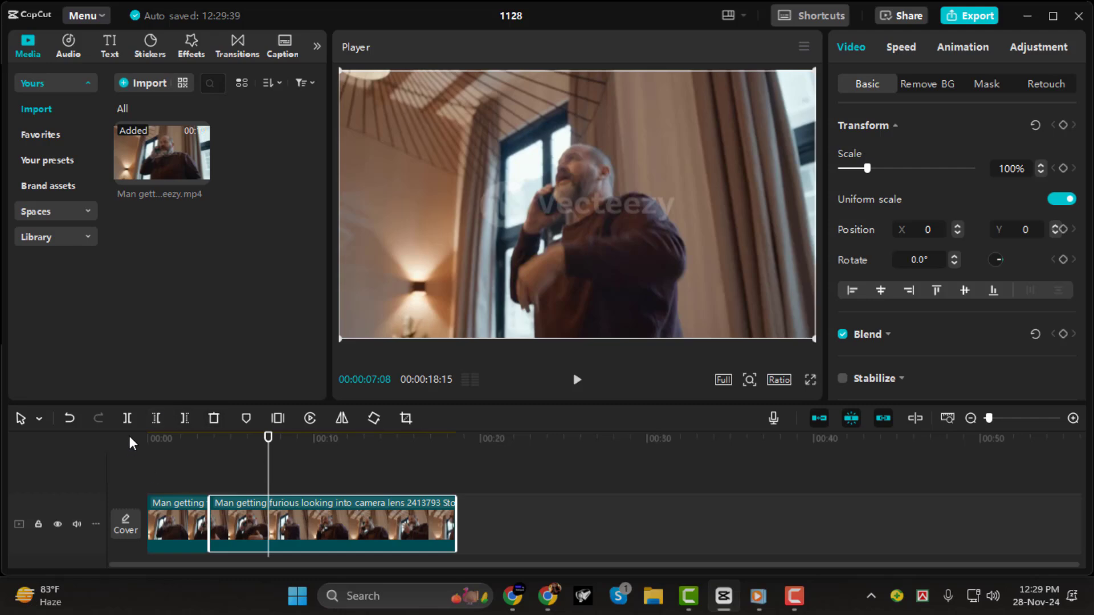
{"action": "left_click", "coordinate": [128, 419]}
{"action": "left_click", "coordinate": [221, 519]}
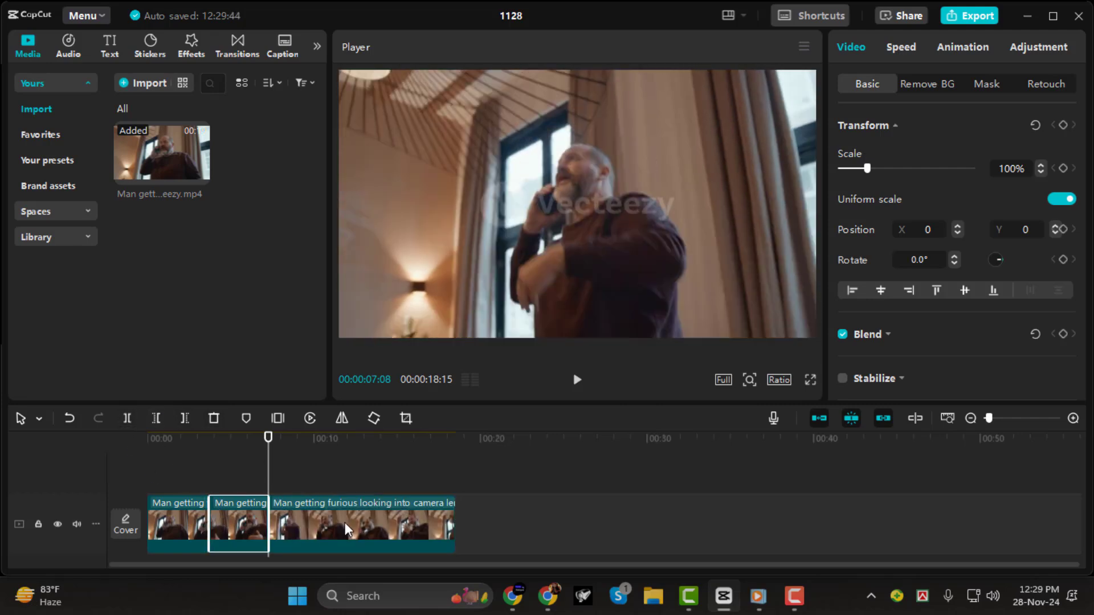
{"action": "key", "text": "Delete"}
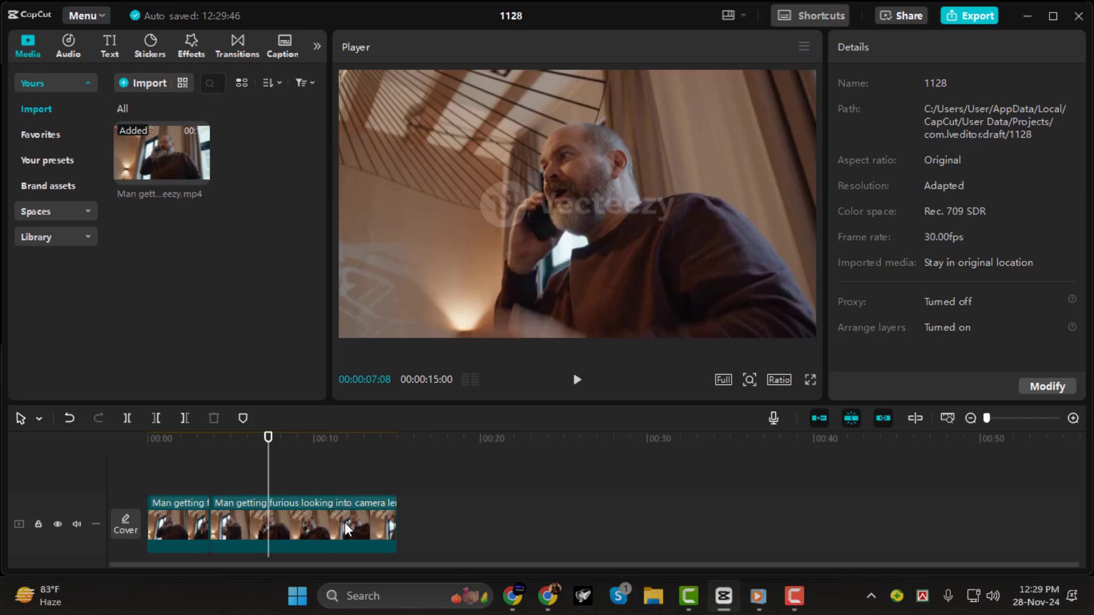
Split the second clip just past 7 seconds and delete the short piece.
{"action": "left_click", "coordinate": [278, 440]}
{"action": "left_click", "coordinate": [265, 525]}
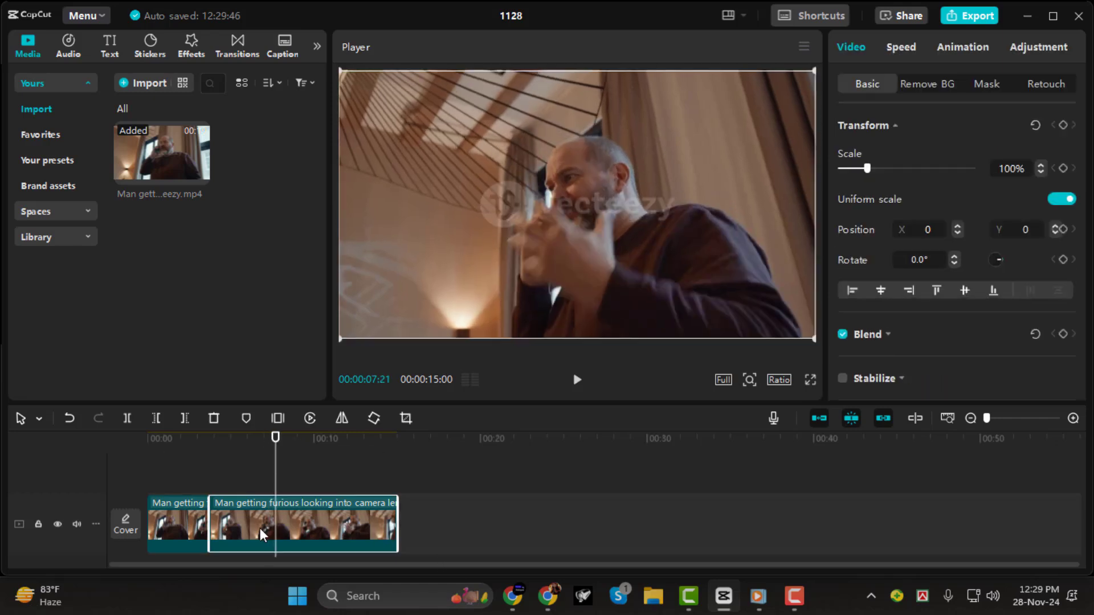
{"action": "left_click", "coordinate": [128, 418]}
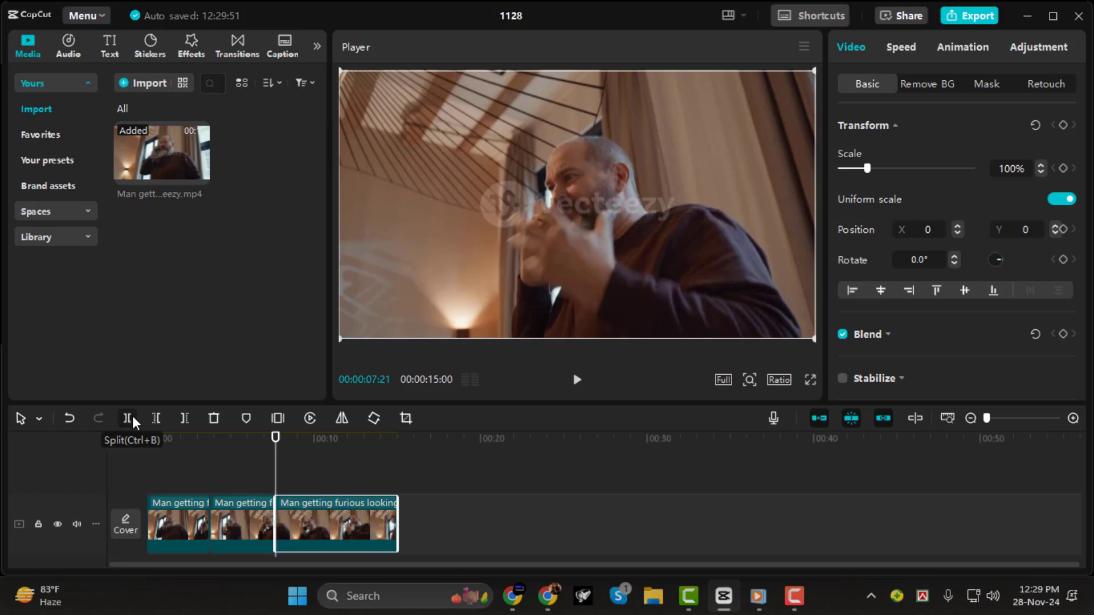
{"action": "left_click", "coordinate": [233, 513]}
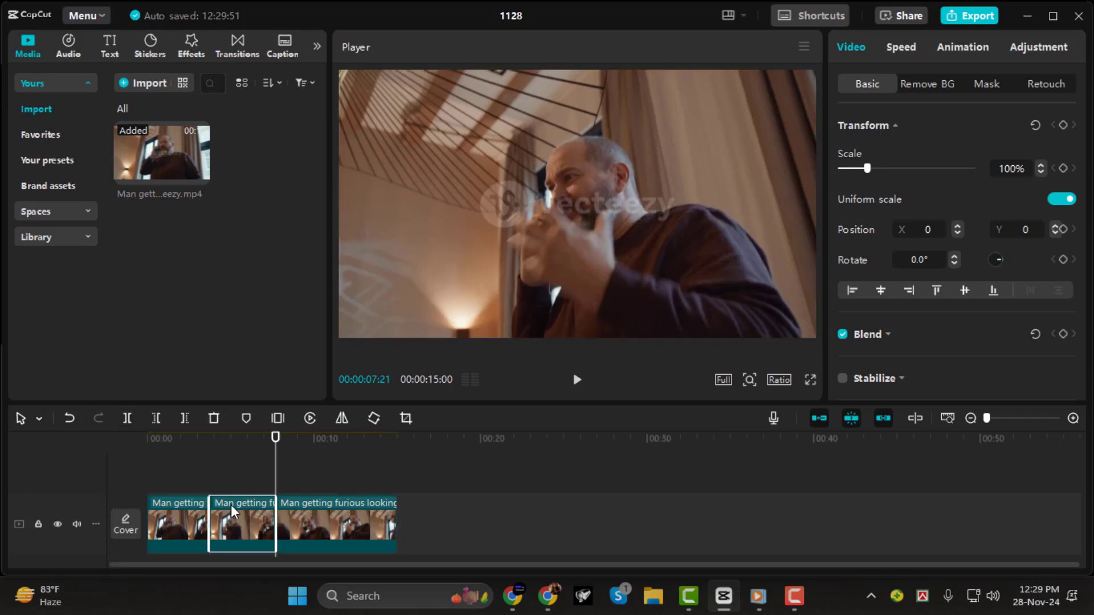
{"action": "key", "text": "Delete"}
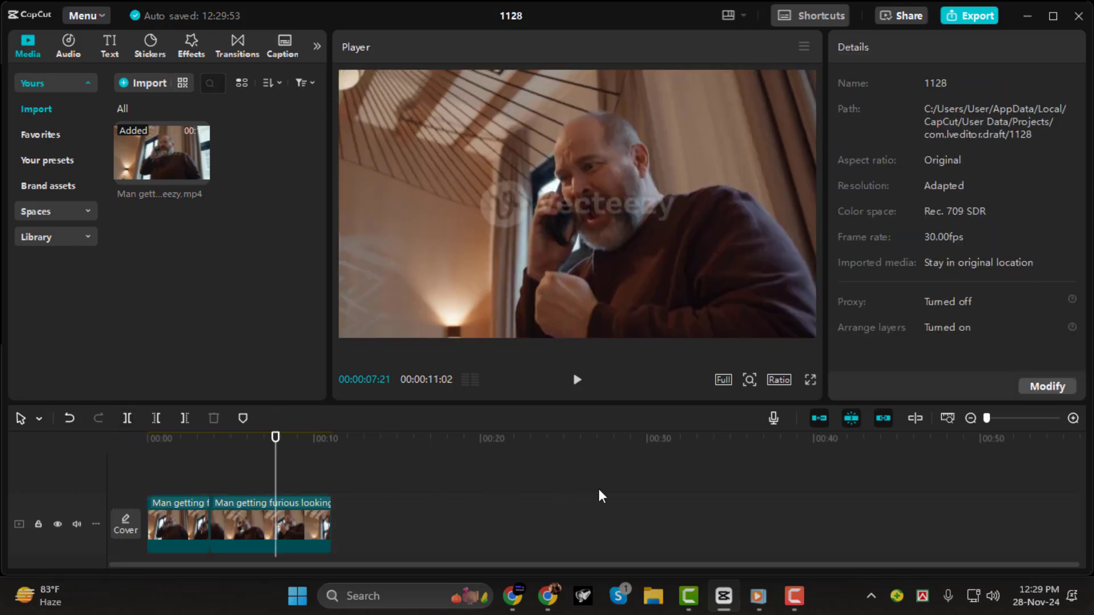